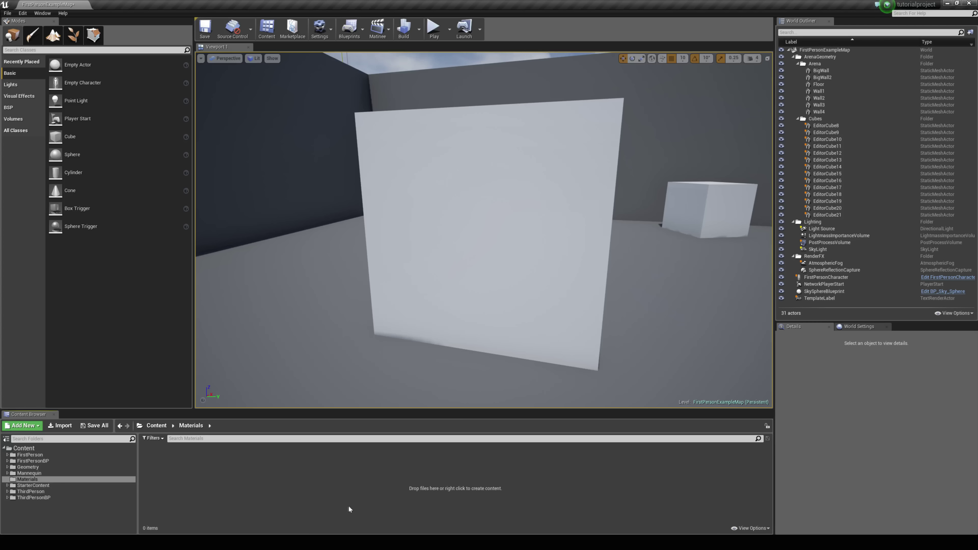
Create a material named Lerp in the Materials folder and open it for editing.
right_click(225, 477)
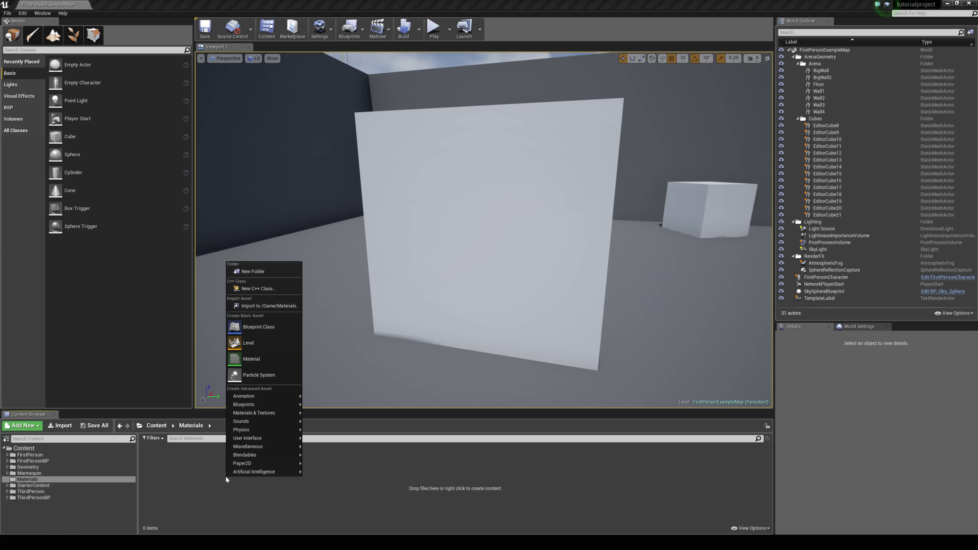
click(268, 363)
text(Lerp)
key(Return)
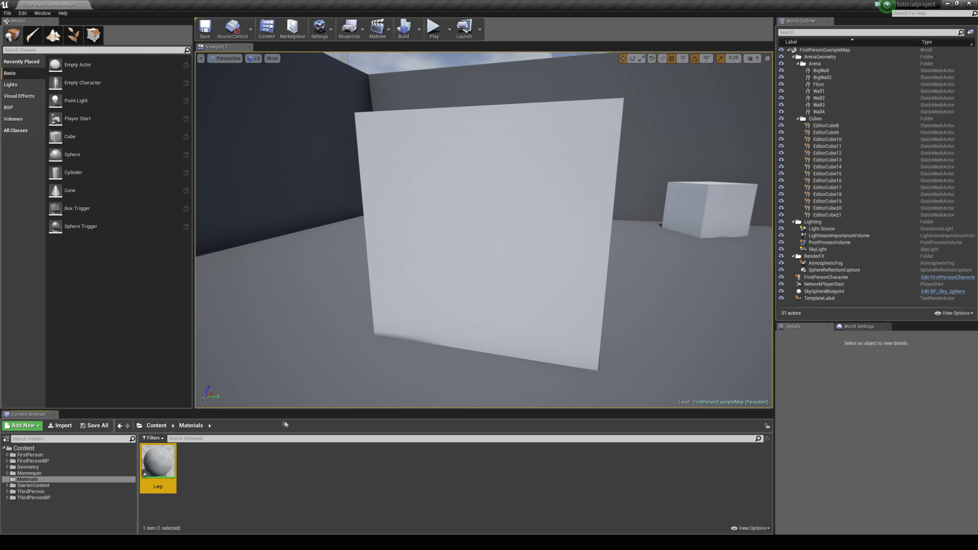
double_click(155, 459)
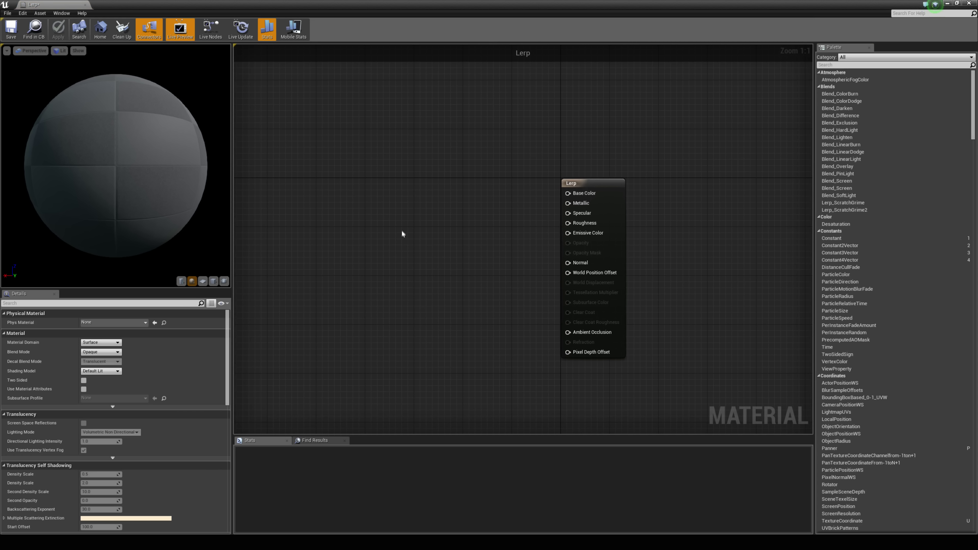
Add a Texture Sample node in front of the material node and assign it the T_Brick_Cut_Stone_D texture.
click(373, 178)
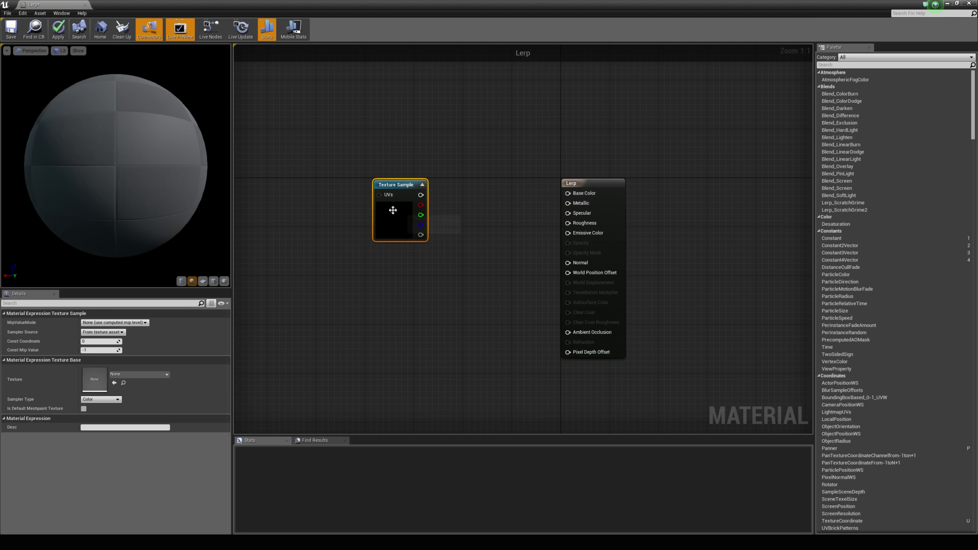
drag(393, 208, 387, 189)
click(145, 374)
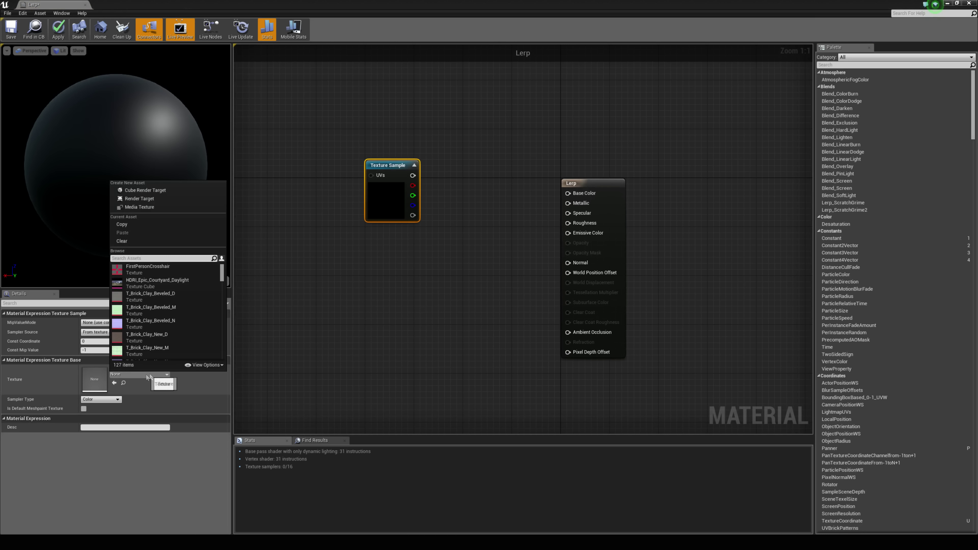
scroll(198, 347, down, 3)
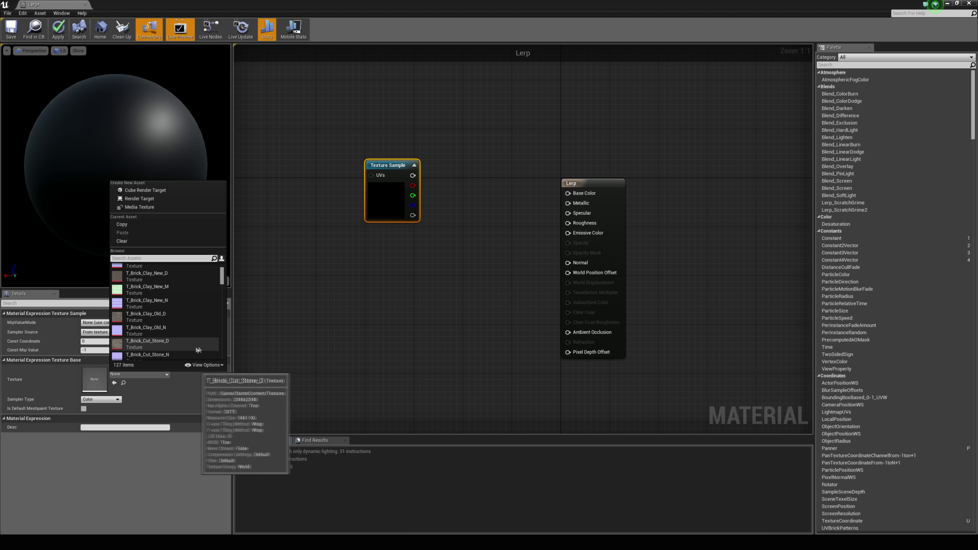
click(166, 344)
click(382, 284)
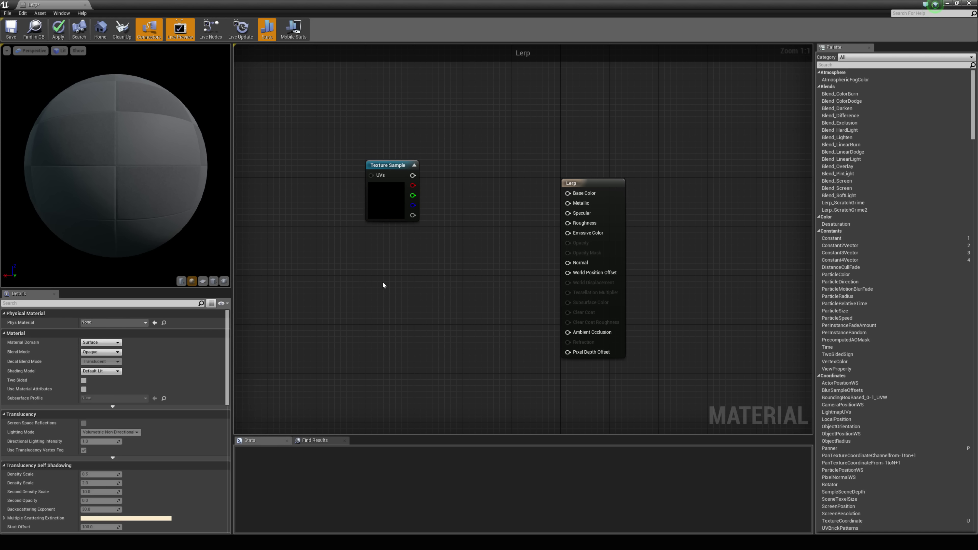
Add a second Texture Sample below the brick one and assign it the T_Ground_Moss_D texture.
click(368, 264)
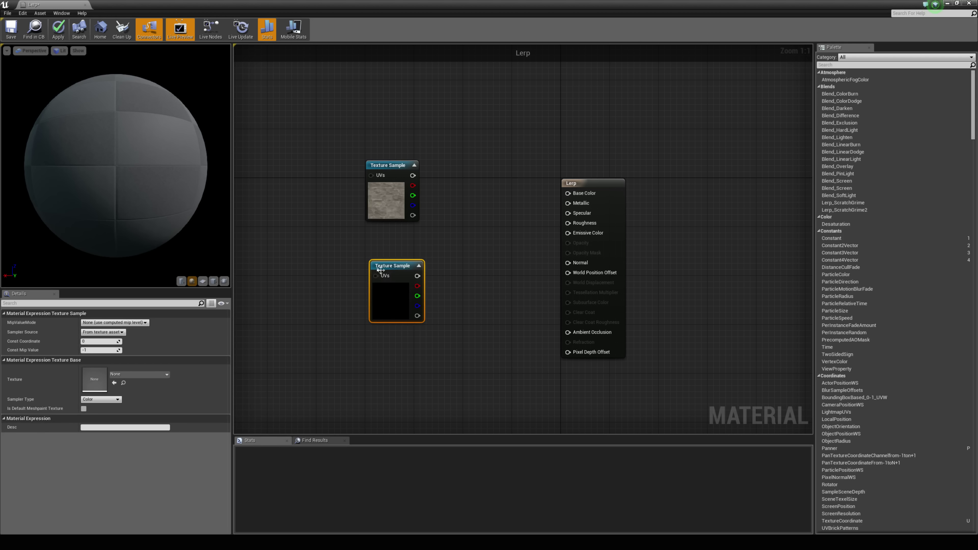
click(164, 375)
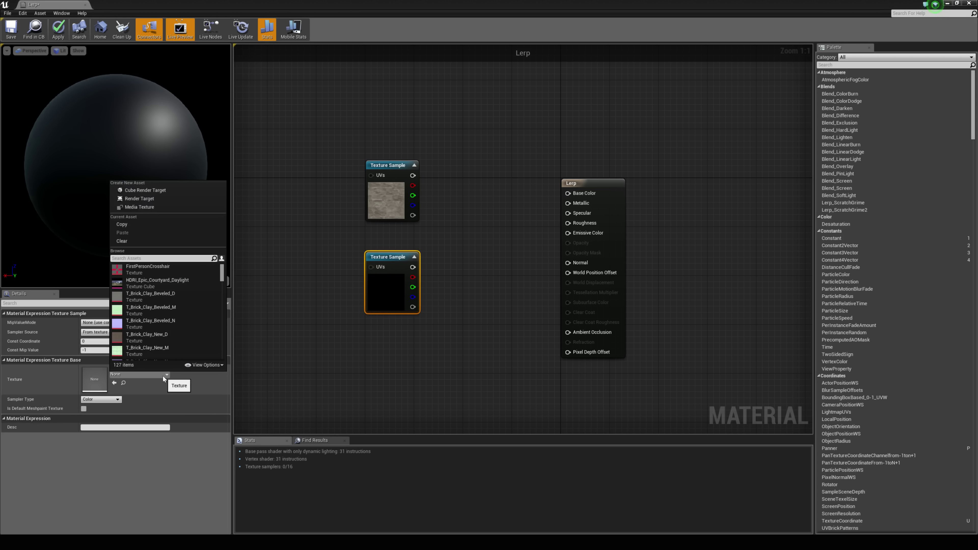
click(191, 276)
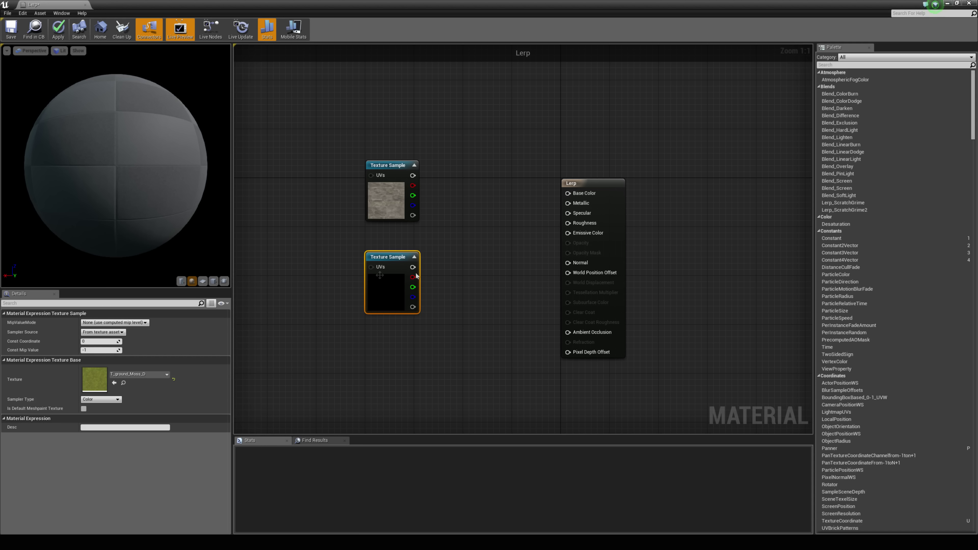
click(446, 266)
Move both Texture Sample nodes farther away from the material node to make room between them.
right_drag(446, 265, 454, 287)
drag(355, 181, 310, 239)
right_drag(422, 216, 501, 257)
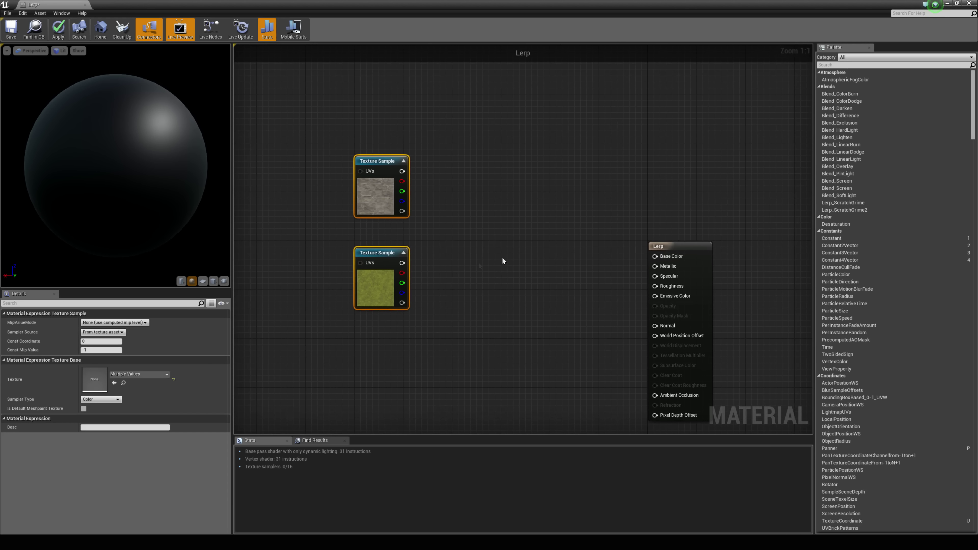
click(507, 259)
right_click(508, 204)
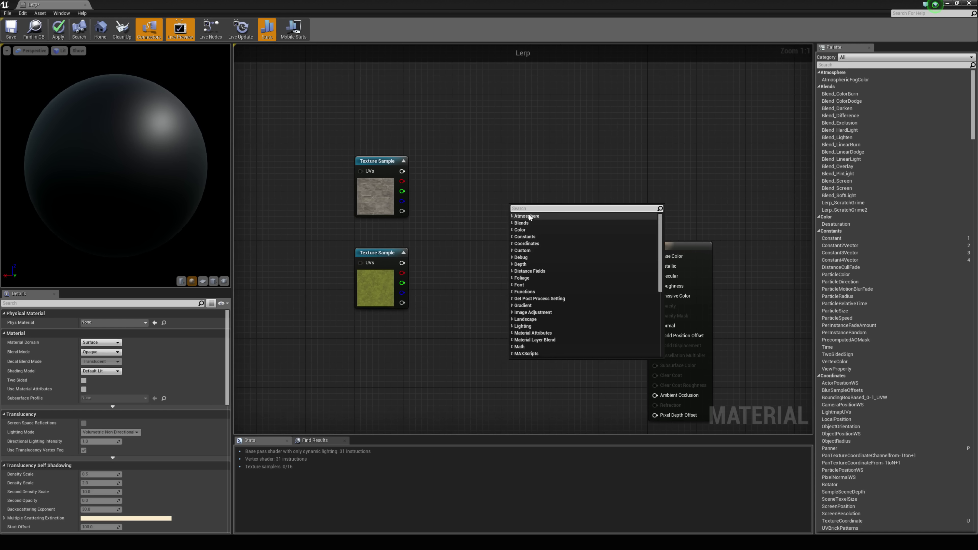
text(lerp)
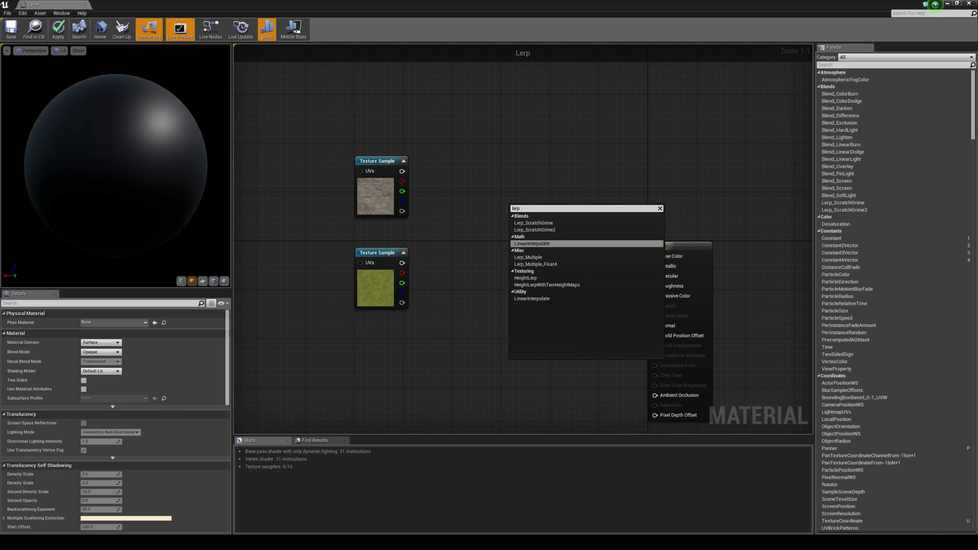
click(550, 188)
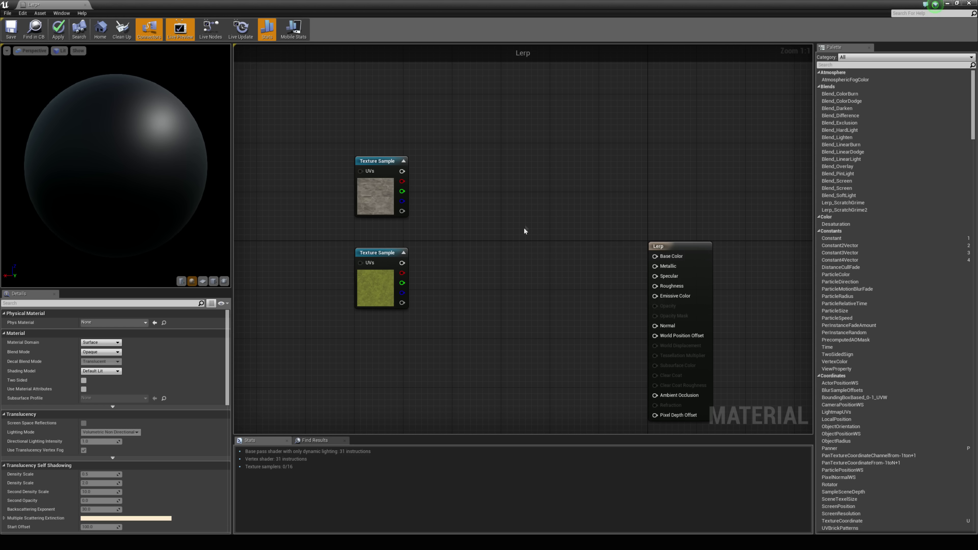
Add a LinearInterpolate (Lerp) node between the two Texture Samples and the material node.
click(525, 218)
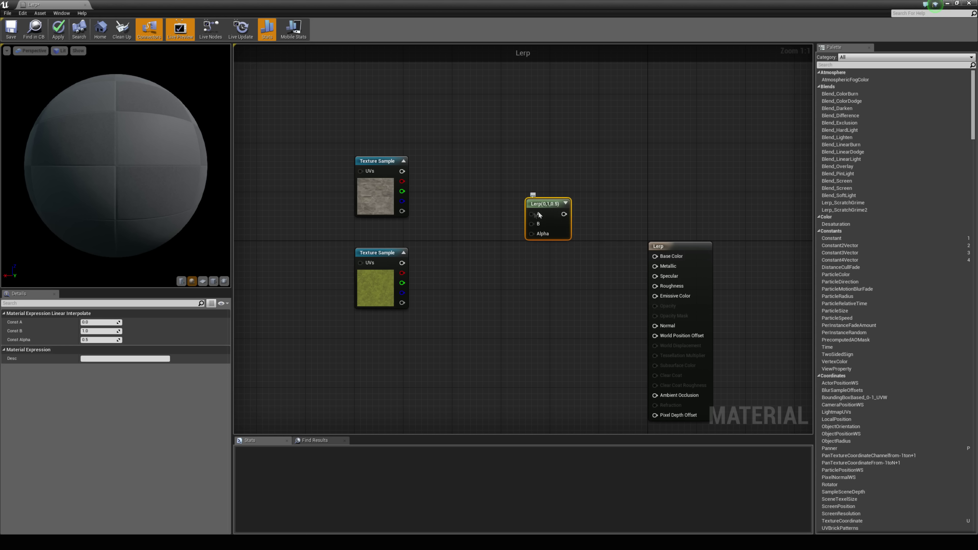
click(507, 187)
drag(550, 246, 550, 246)
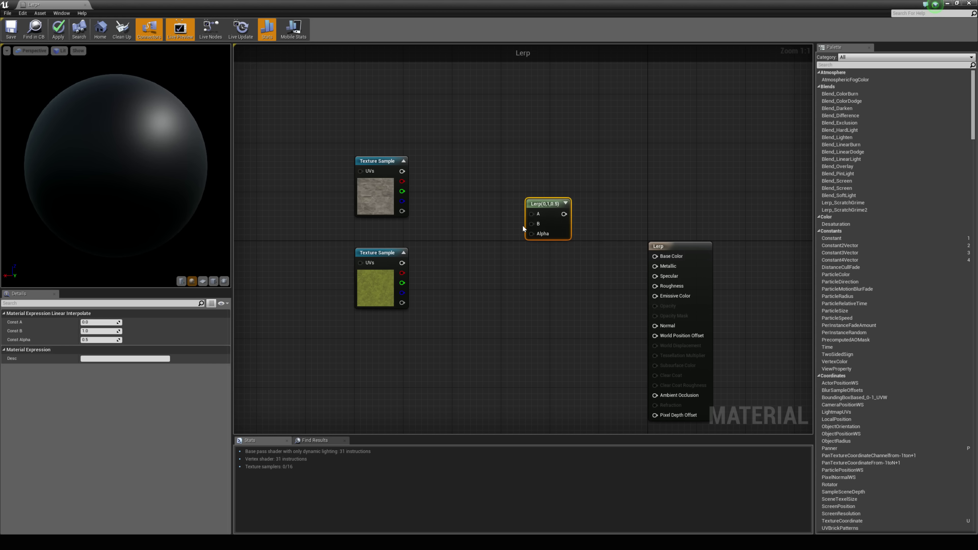
click(505, 244)
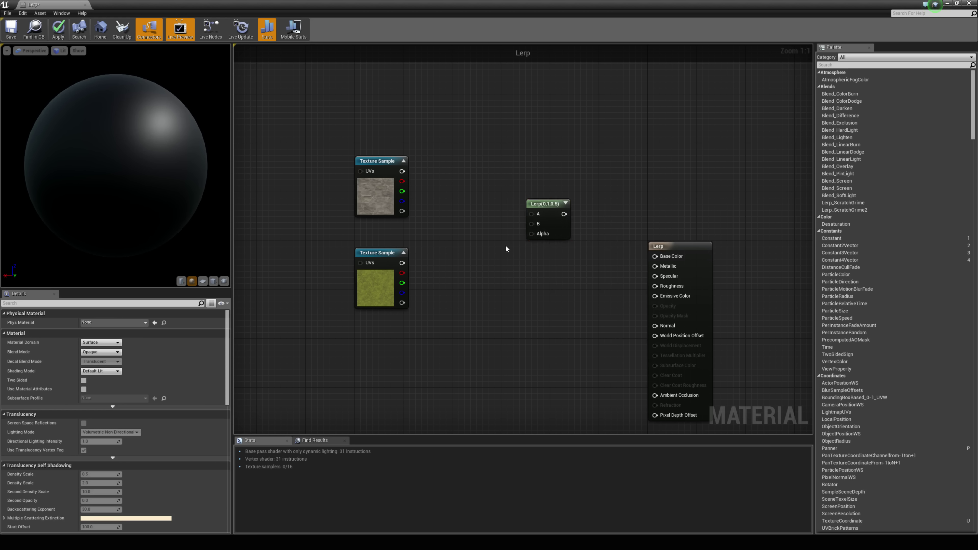
Connect the brick texture's colour output to the Lerp's A input and the moss texture's to its B input.
right_drag(505, 245, 506, 274)
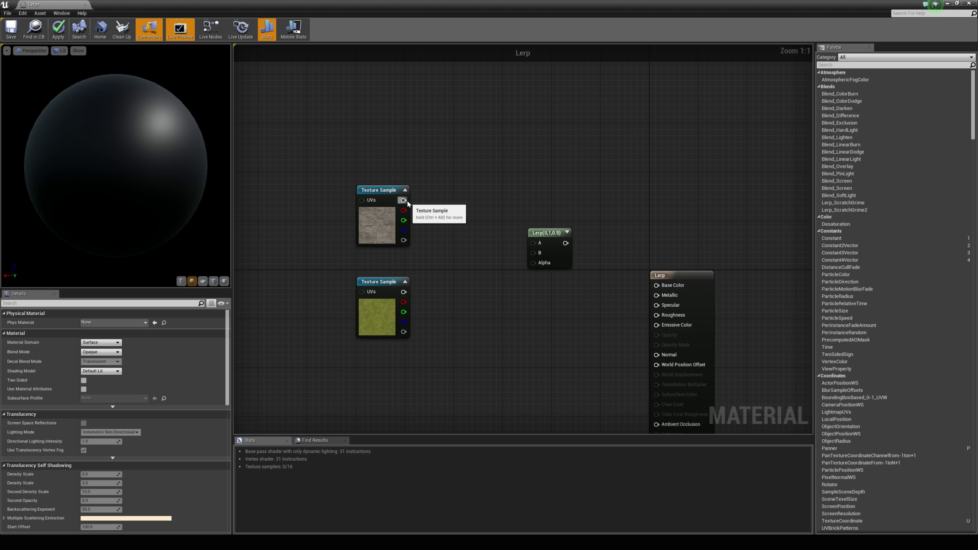
drag(401, 200, 532, 243)
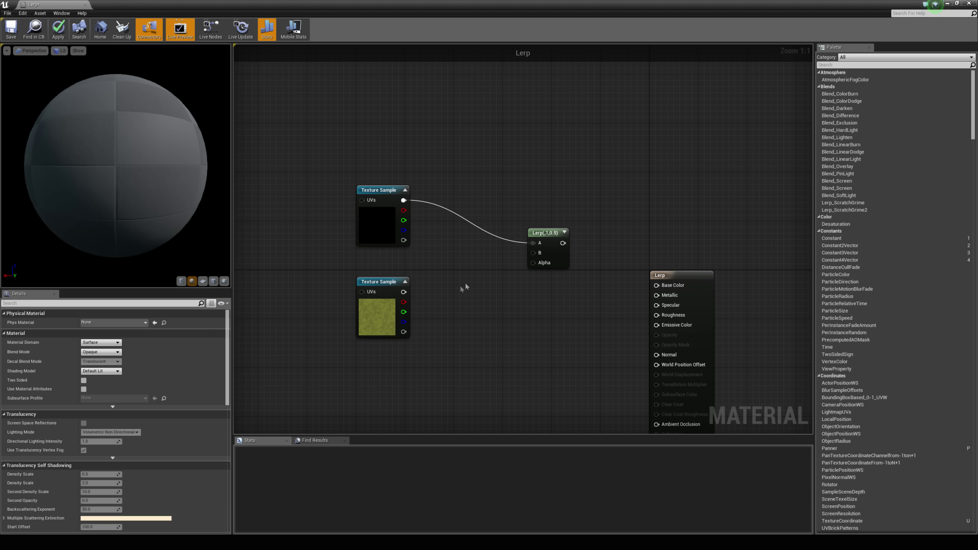
right_drag(429, 290, 453, 254)
drag(428, 256, 559, 217)
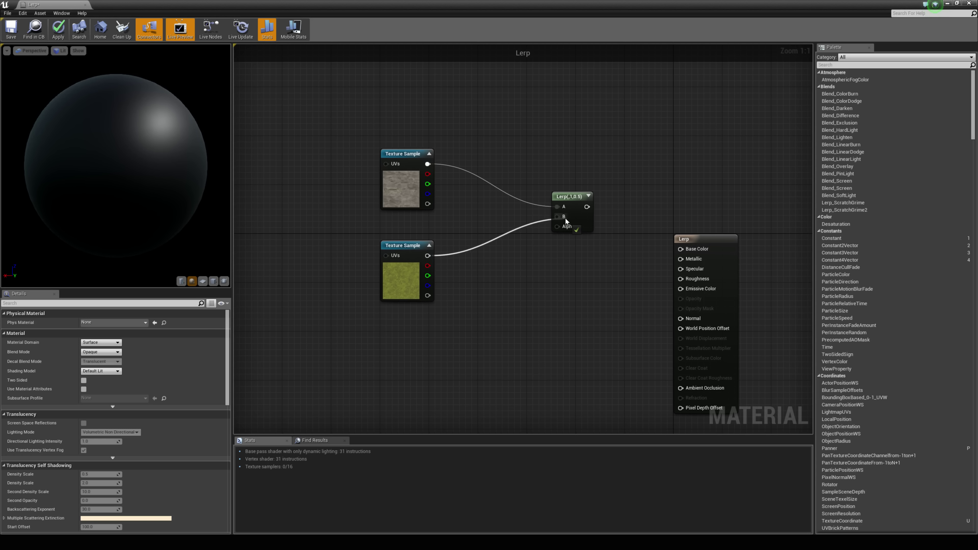
Set the Lerp node's Const Alpha to 0 and connect its output to the material's Base Color.
click(584, 225)
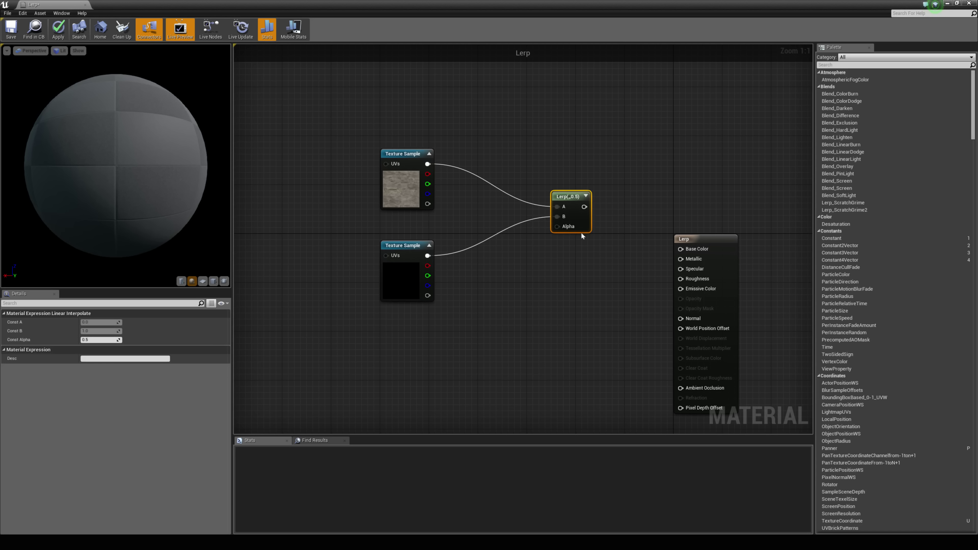
click(112, 340)
text(0)
key(Return)
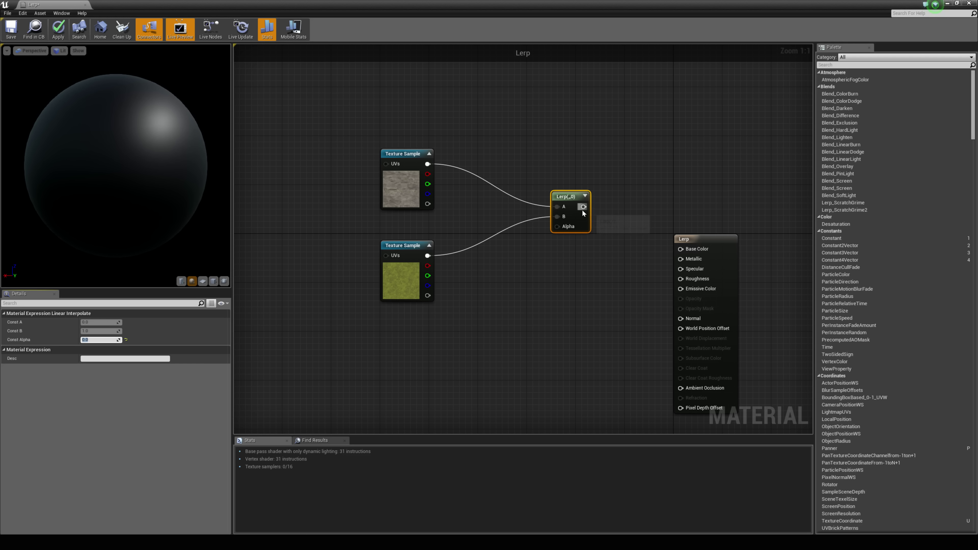
drag(582, 210, 705, 251)
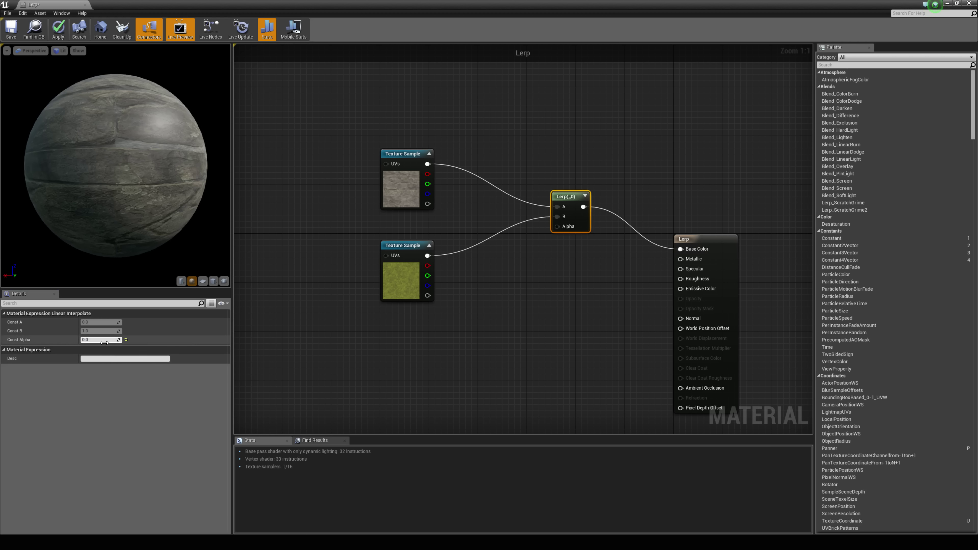
Set the Lerp node's Const Alpha to 1 to preview only the moss texture.
click(406, 192)
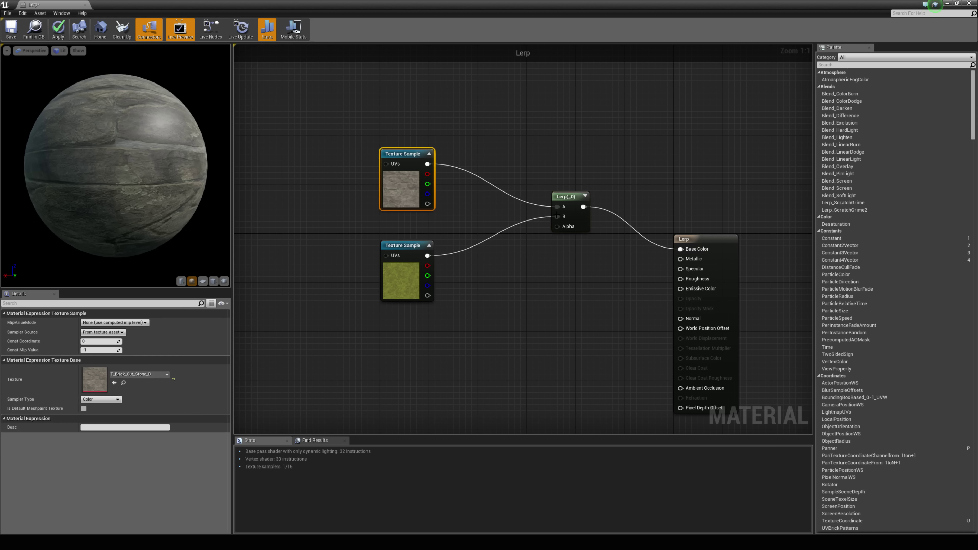
click(568, 212)
click(97, 341)
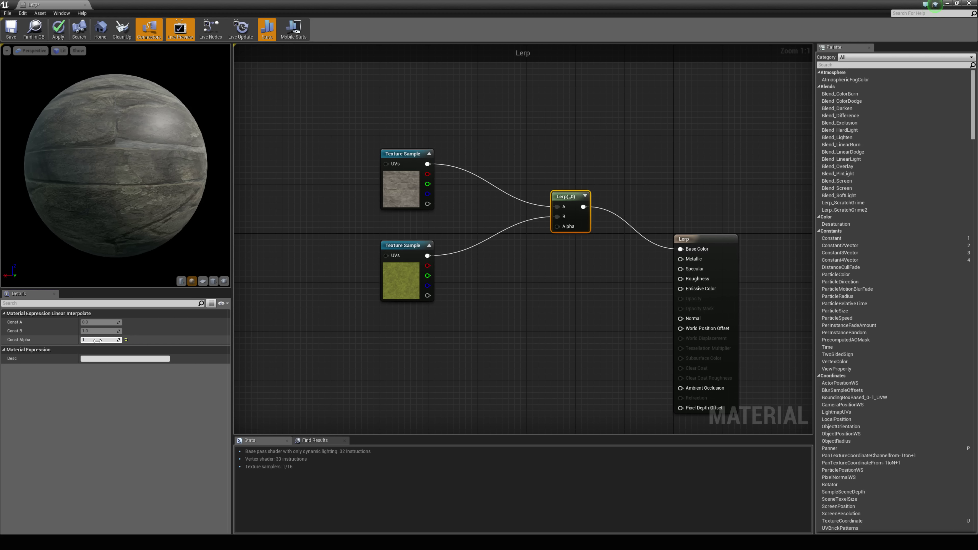
key(Return)
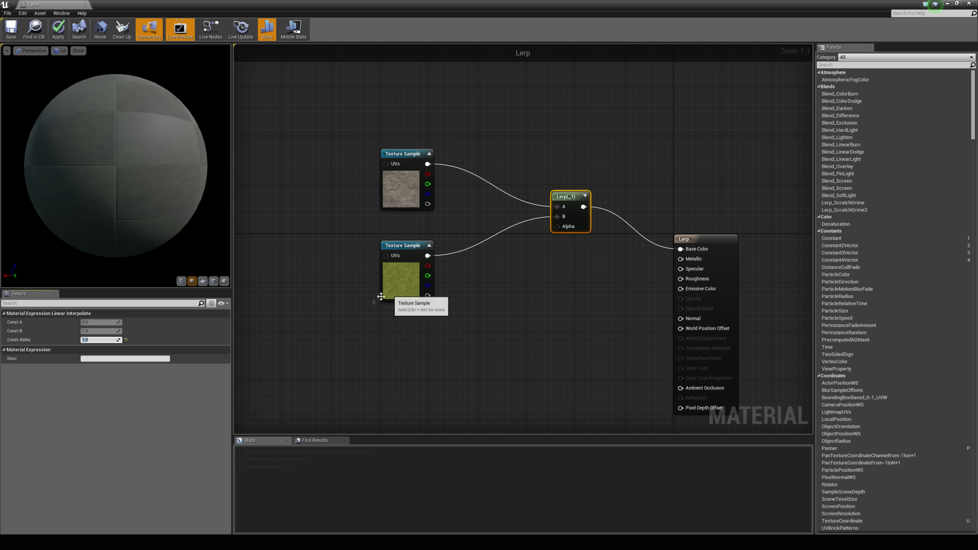
Set the Lerp node's Const Alpha to 0.5 to blend both textures equally.
text(0)
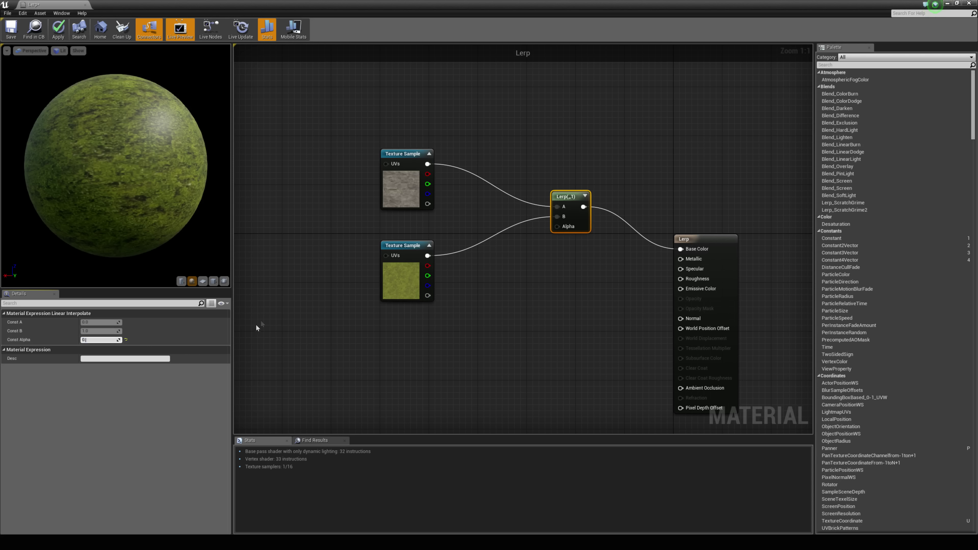
text(.5)
key(Return)
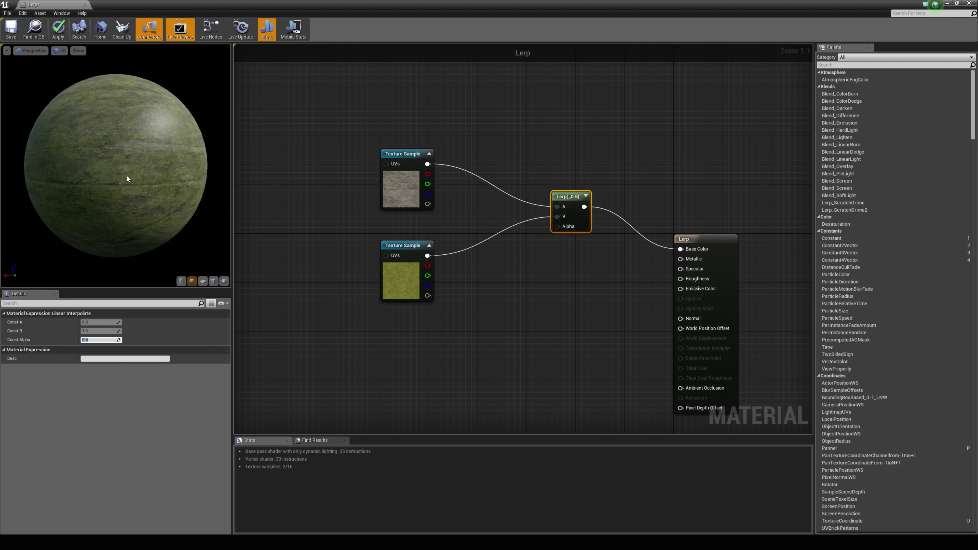
Move the brick and moss Texture Sample nodes upward together to free space beneath them.
right_drag(468, 240, 510, 292)
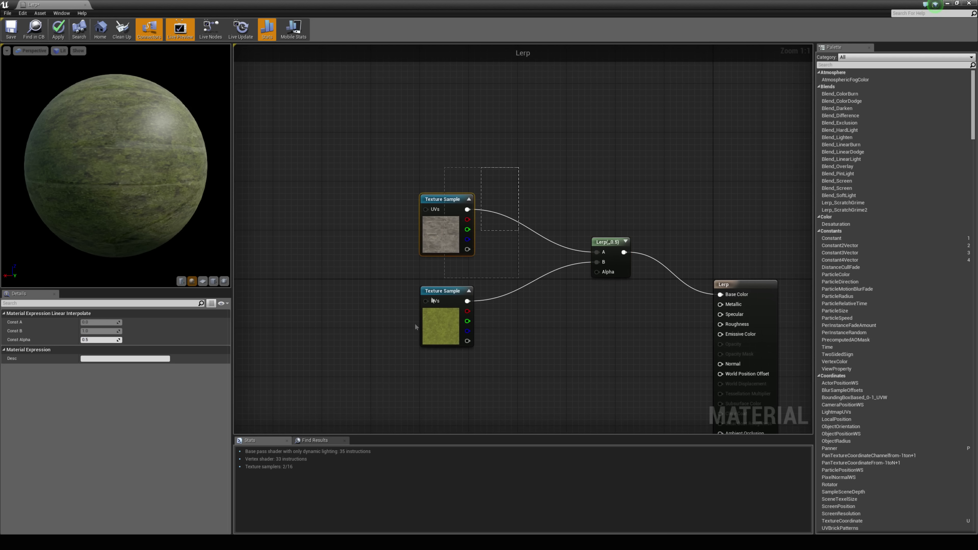
drag(415, 325, 423, 255)
click(500, 301)
right_drag(492, 323, 463, 277)
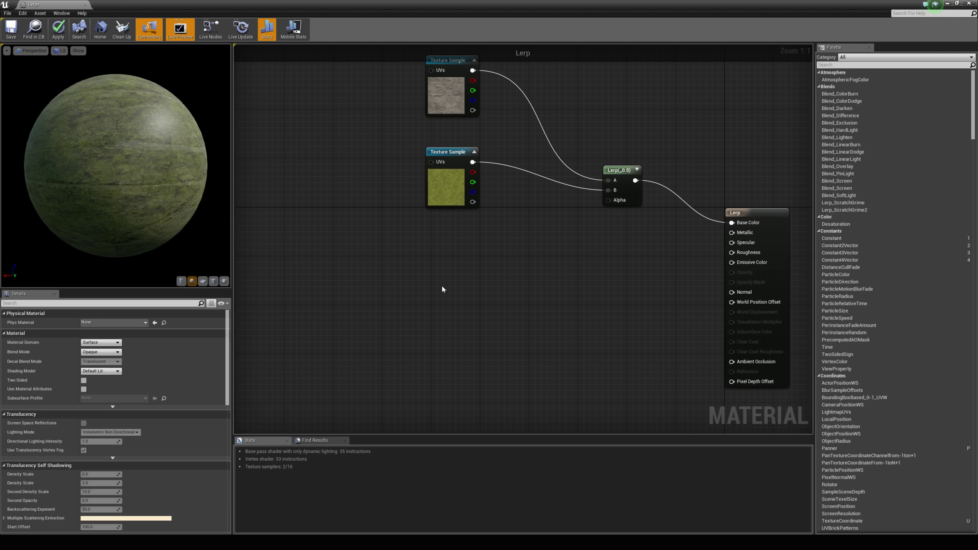
Add a third Texture Sample below the moss one and assign it the T_Perlin_Noise_M texture.
right_click(452, 265)
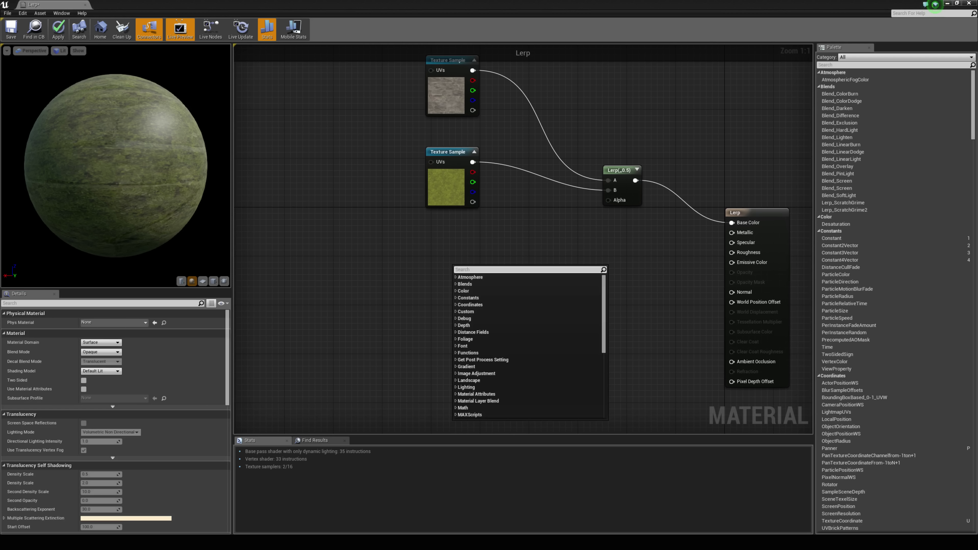
click(447, 258)
key(t)
click(441, 255)
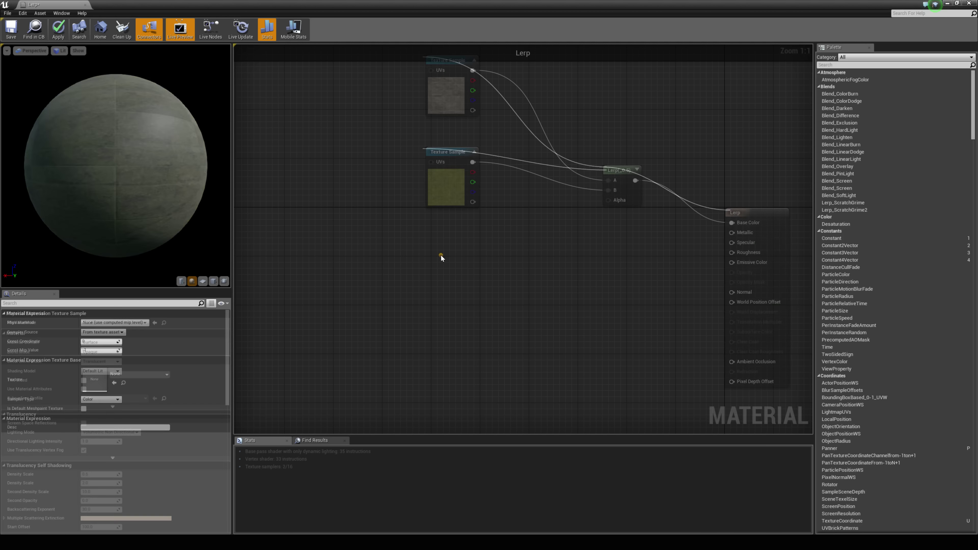
drag(474, 289, 471, 277)
click(149, 376)
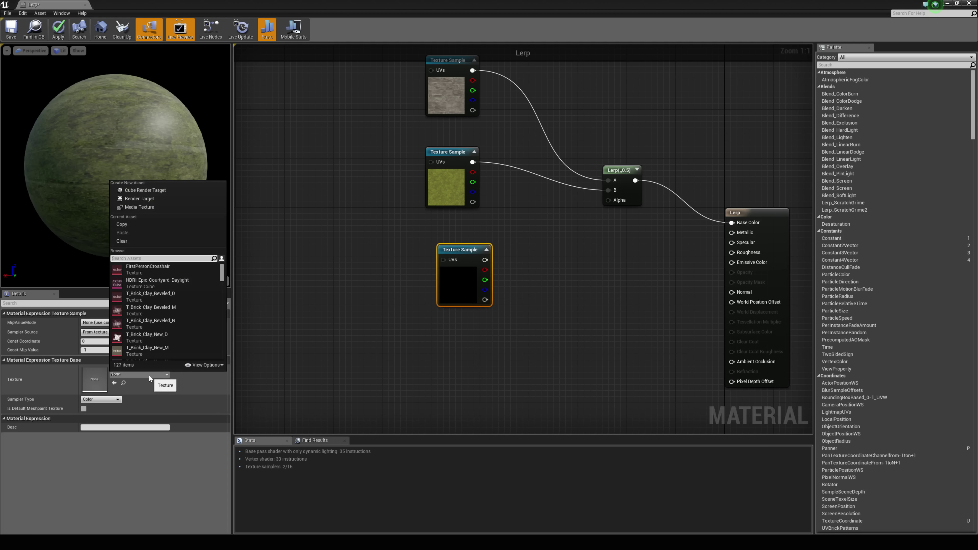
text(perlin noise)
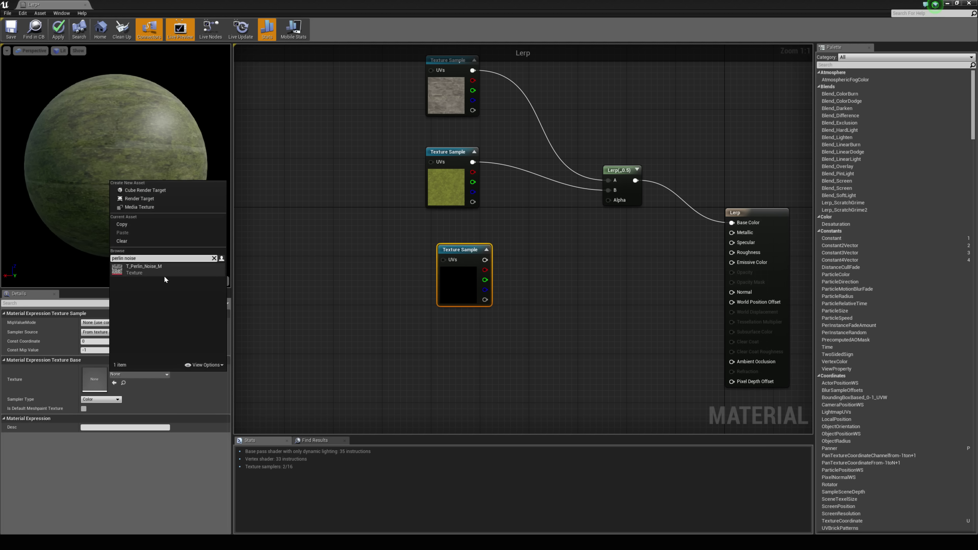
click(164, 275)
click(488, 332)
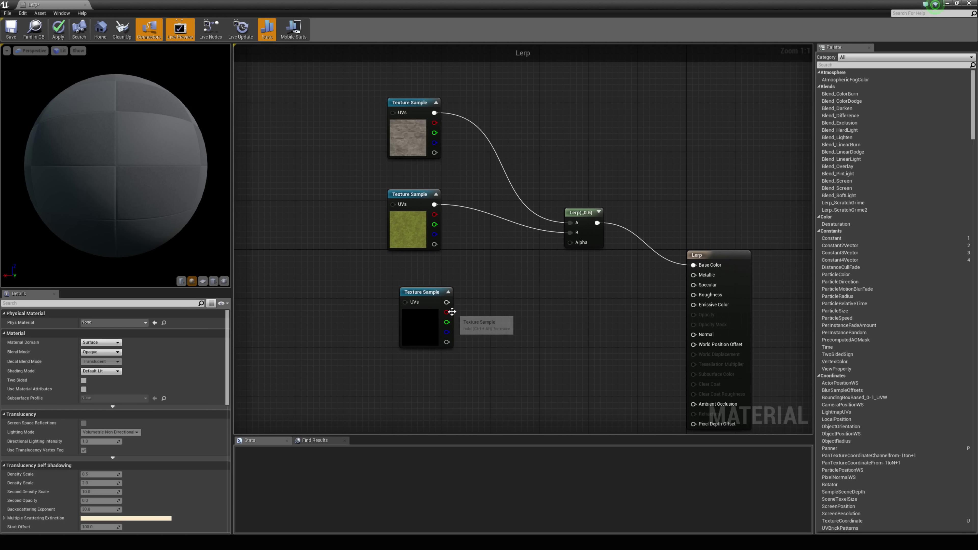
Connect the red output of the Perlin noise Texture Sample to the Lerp node's Alpha input.
drag(447, 313, 452, 316)
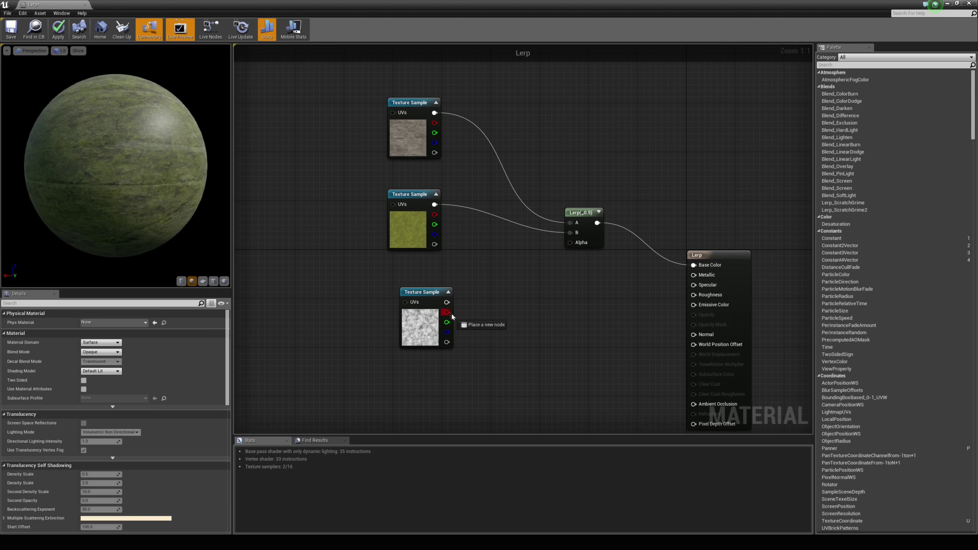
drag(570, 244, 570, 244)
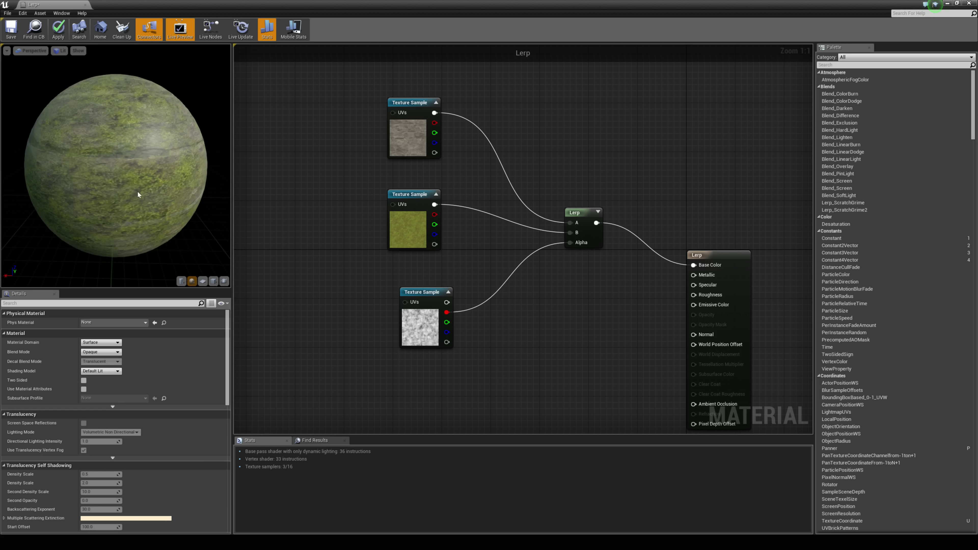
Open the T_Perlin_Noise_M texture, examine its individual color channels, and return to the Lerp material graph.
double_click(411, 314)
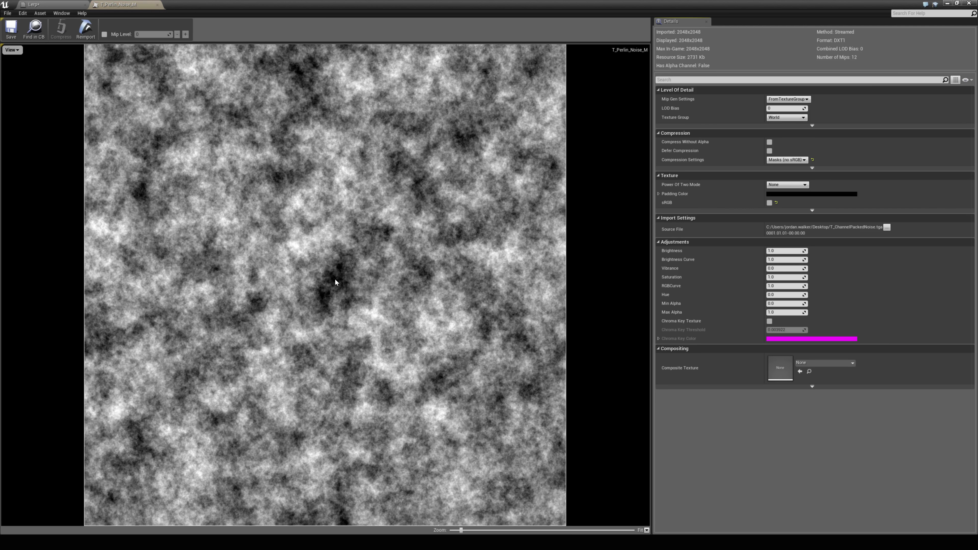
click(12, 50)
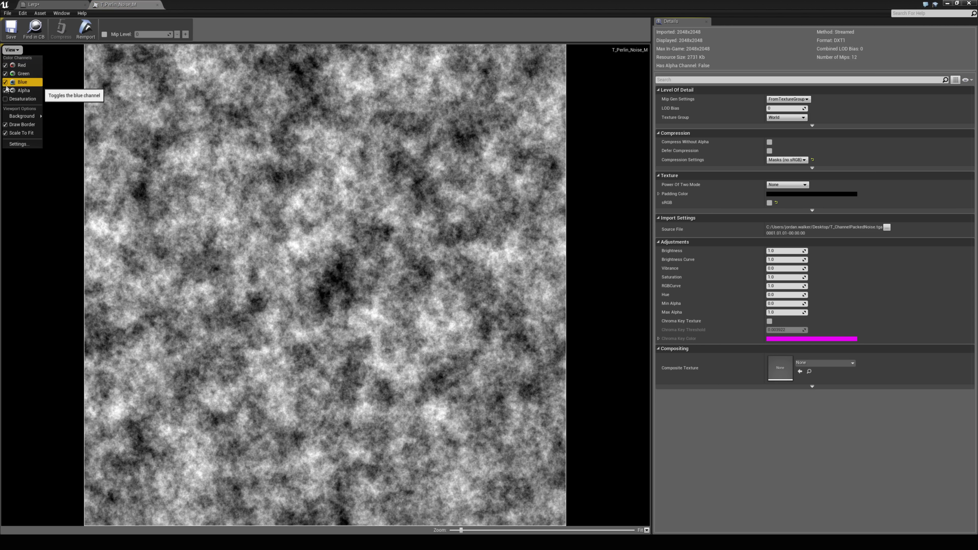
click(6, 82)
click(6, 74)
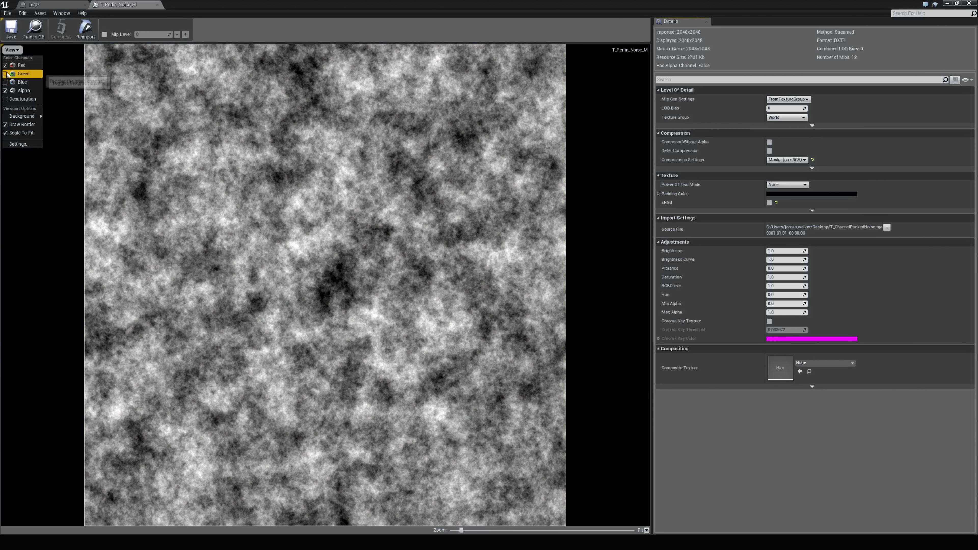
click(6, 66)
click(6, 65)
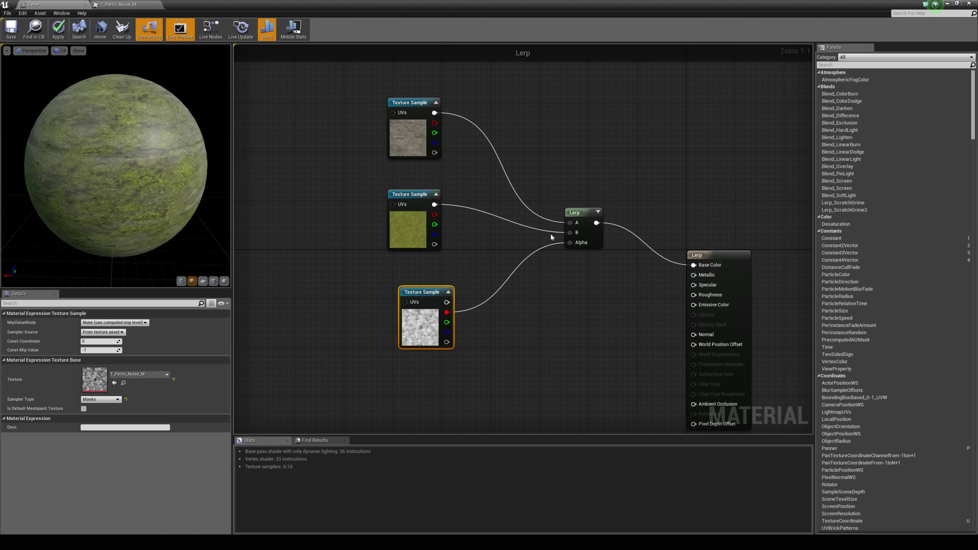
click(122, 4)
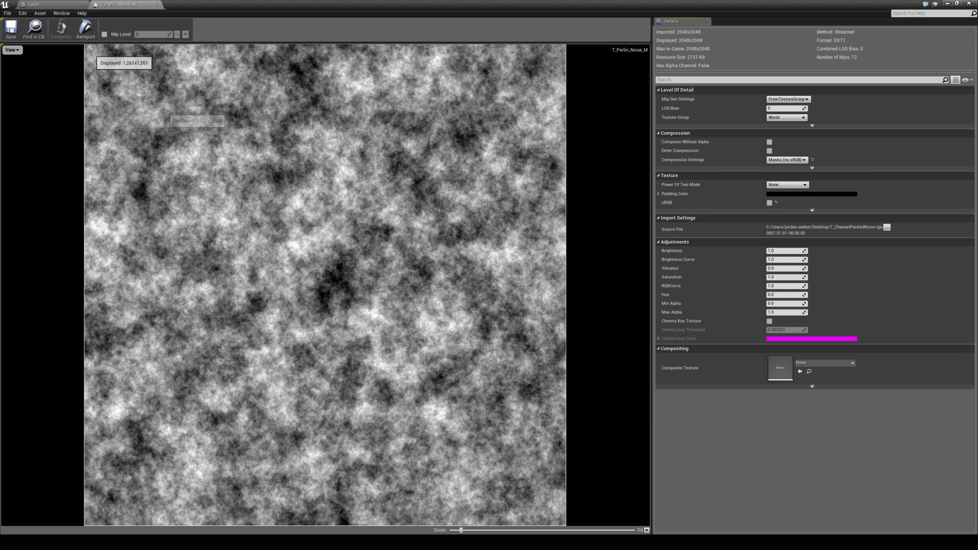
click(45, 6)
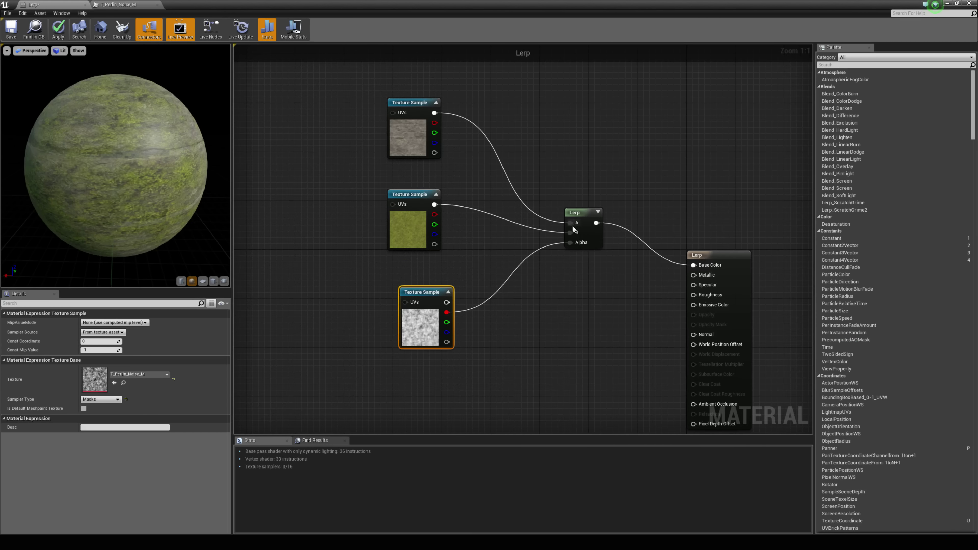
Move the noise Texture Sample up closer beneath the moss sample and apply the material changes.
right_drag(508, 247, 499, 210)
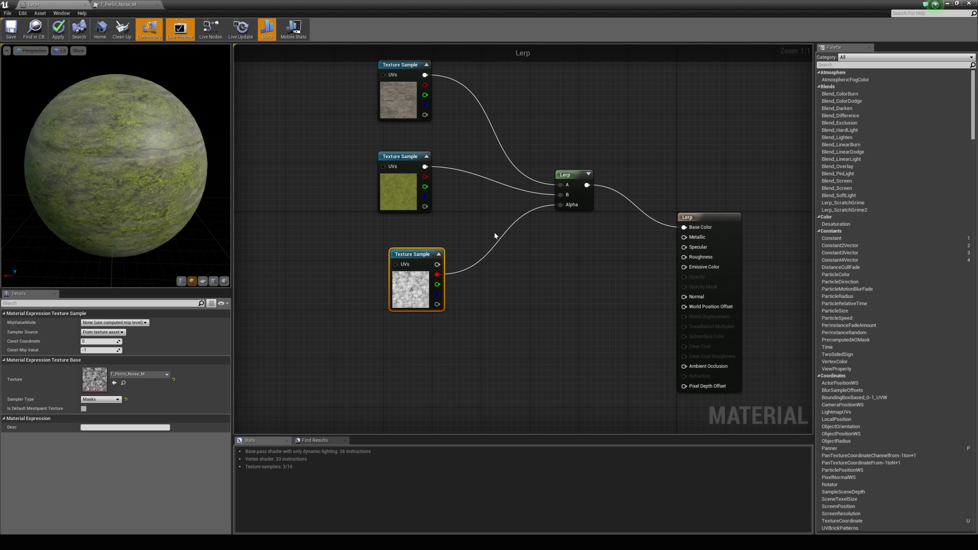
right_drag(465, 257, 434, 243)
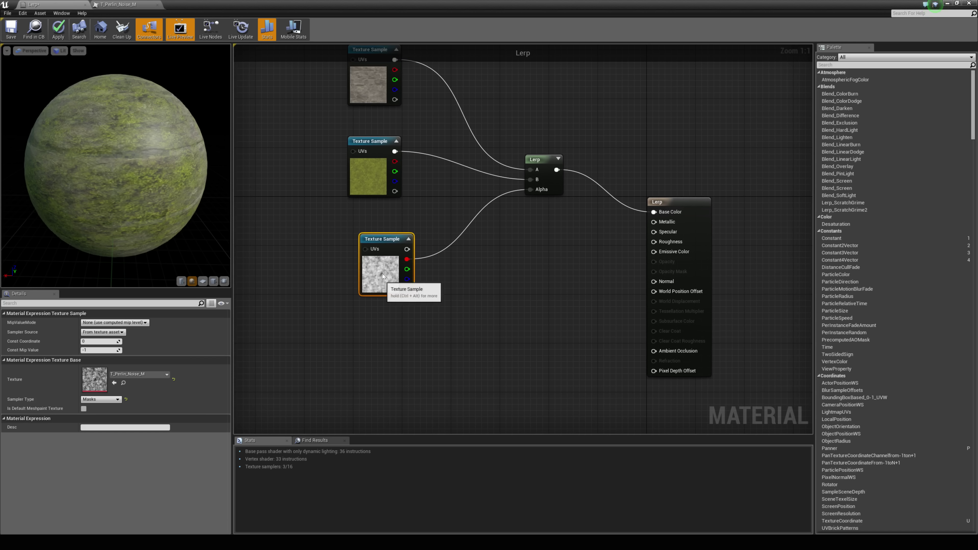
click(58, 31)
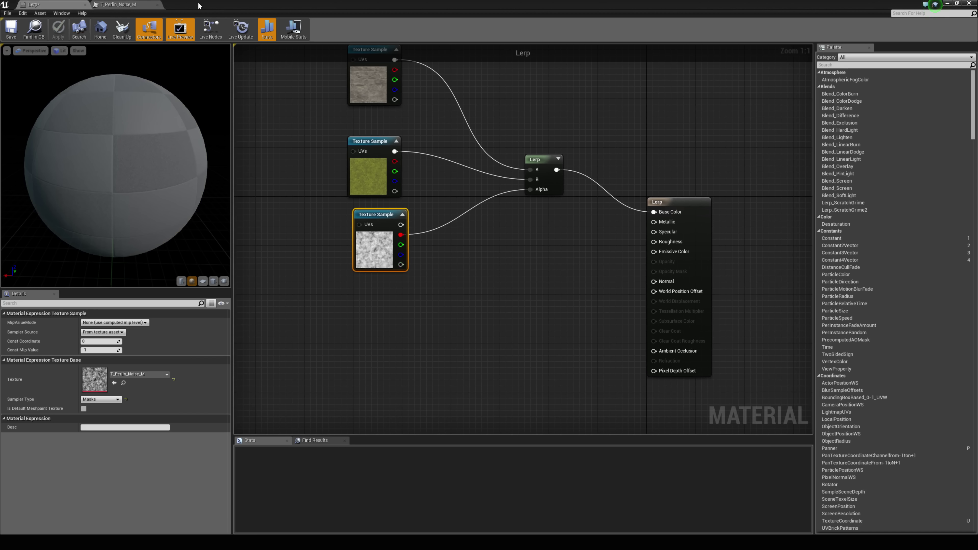
Switch to the level editor, assign the Lerp material to the large white cube, and view it from its corner.
drag(198, 5, 220, 405)
drag(381, 409, 579, 318)
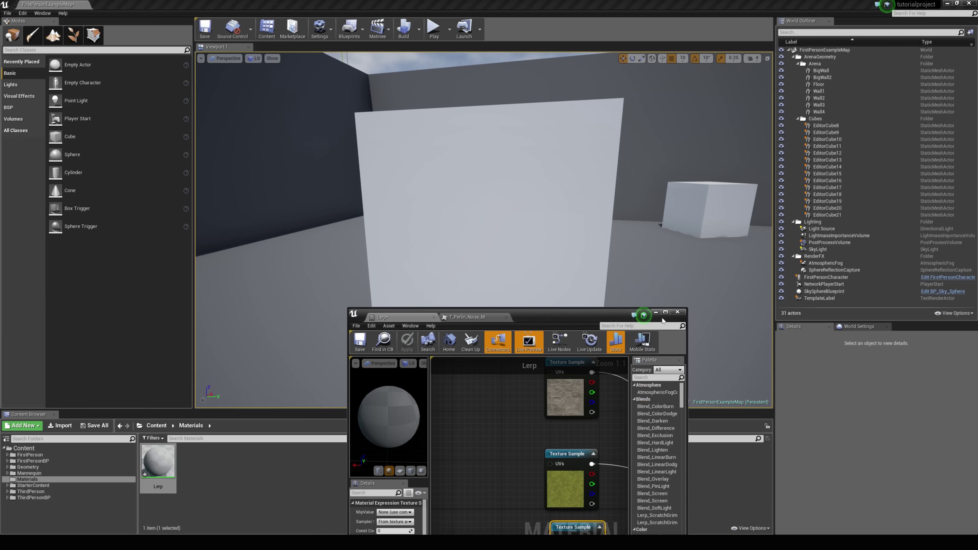
click(656, 312)
drag(158, 462, 501, 266)
mouse_move(502, 267)
right_down()
mouse_move(443, 267)
mouse_move(504, 267)
right_up()
key(d)
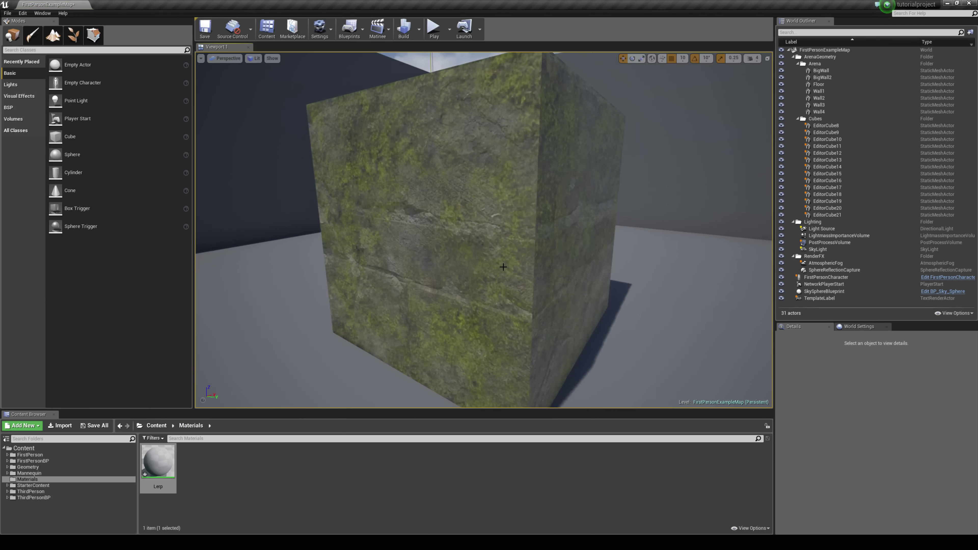
alt+drag(503, 266, 495, 264)
Return to the material graph and duplicate the Lerp node and noise Texture Sample below the originals.
mouse_move(356, 530)
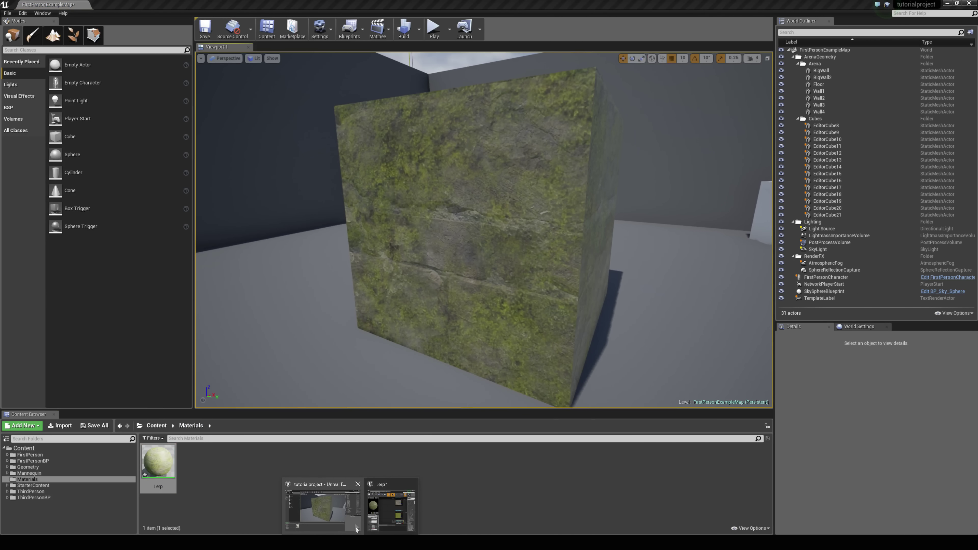
click(379, 502)
double_click(525, 321)
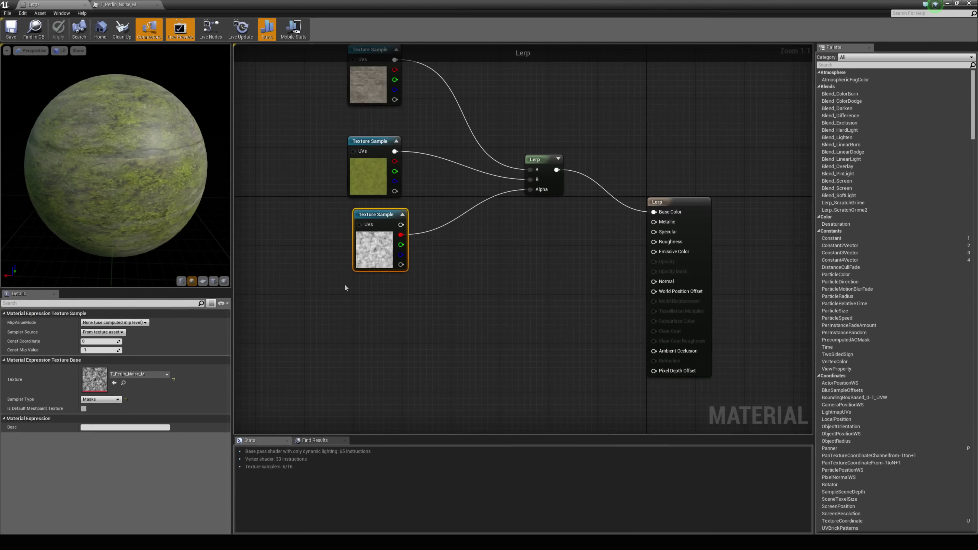
scroll(494, 307, down, 2)
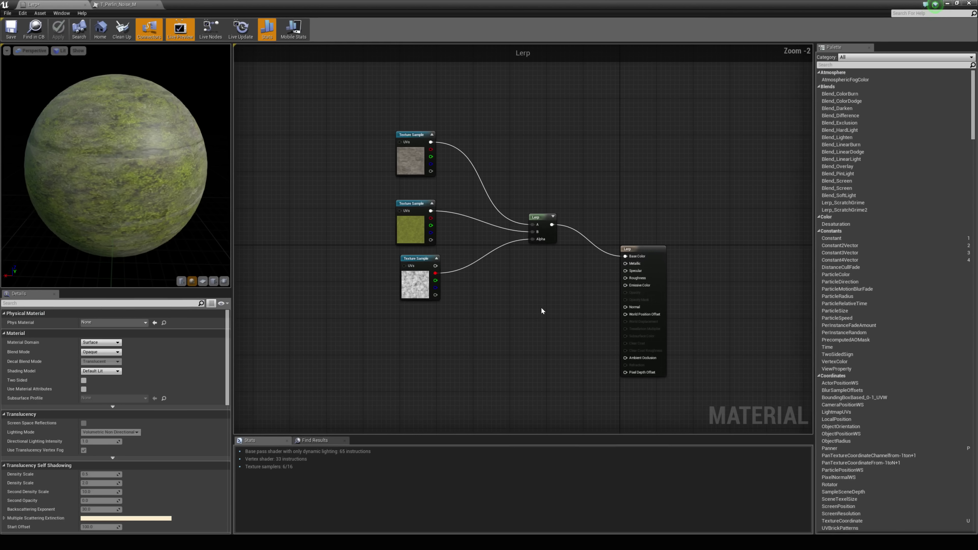
click(543, 221)
ctrl+click(416, 268)
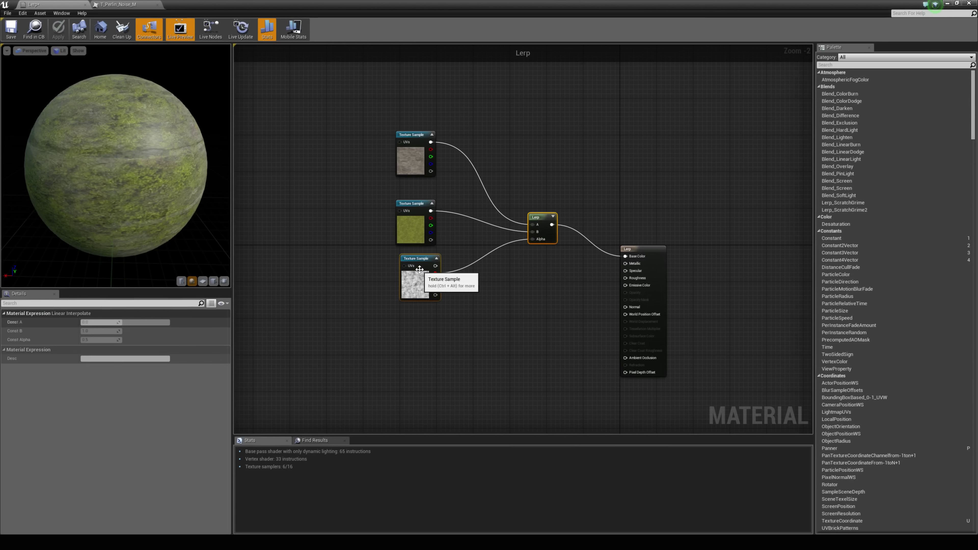
right_drag(535, 335, 521, 275)
key(ctrl+w)
Connect the duplicated Lerp node's output to the material's Roughness input.
scroll(519, 302, up, 2)
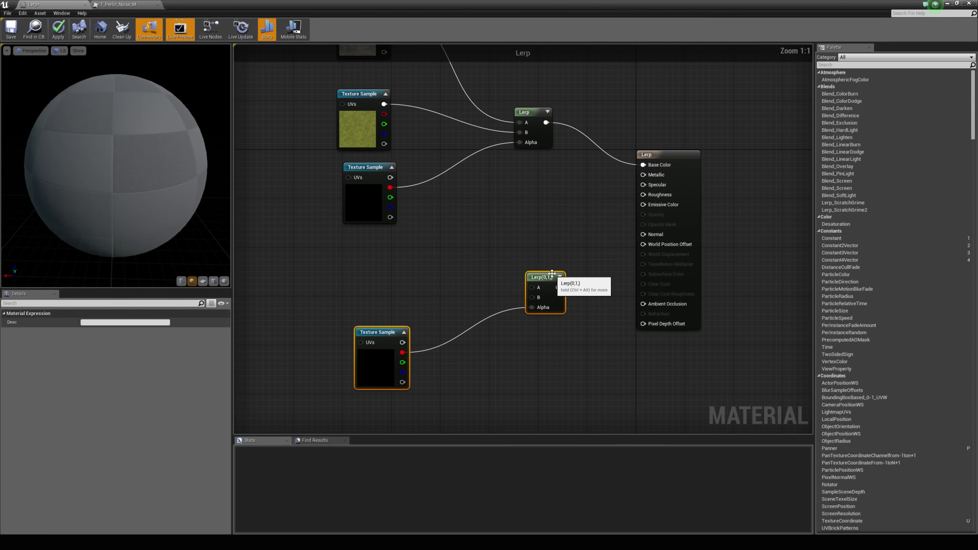
drag(547, 272, 643, 195)
click(547, 265)
Add a Constant node with value 0, connect it to the roughness Lerp's A input, and place it slightly higher.
right_drag(434, 253, 455, 258)
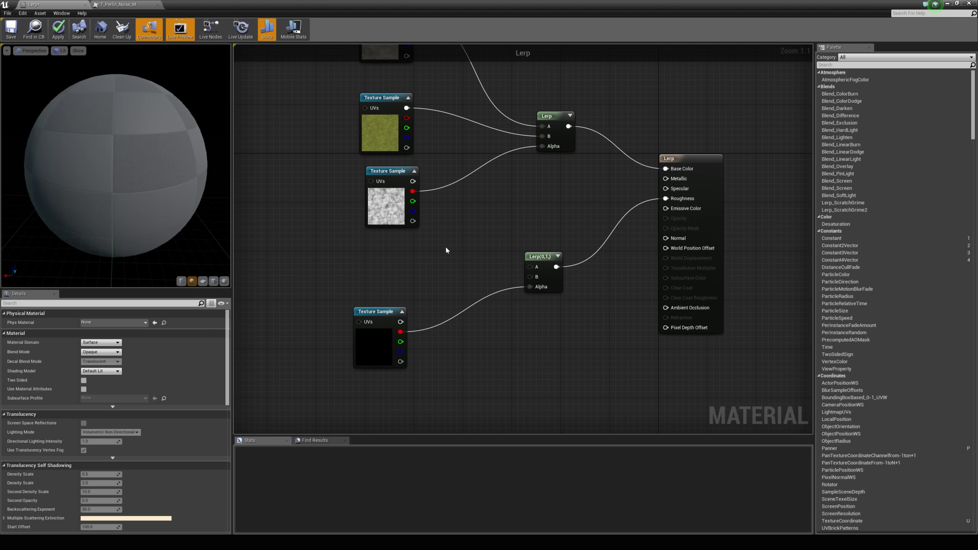
click(447, 251)
drag(458, 262, 530, 267)
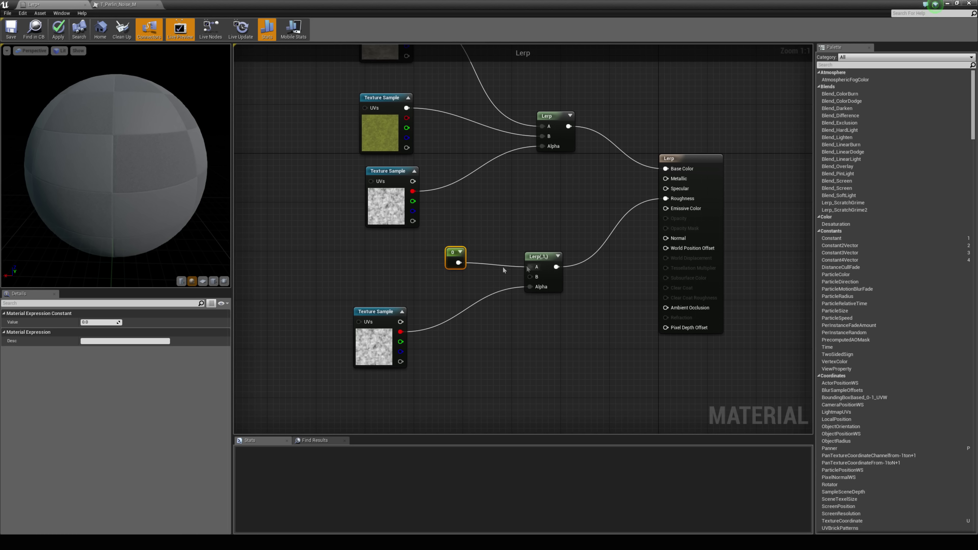
drag(454, 252, 465, 232)
click(455, 277)
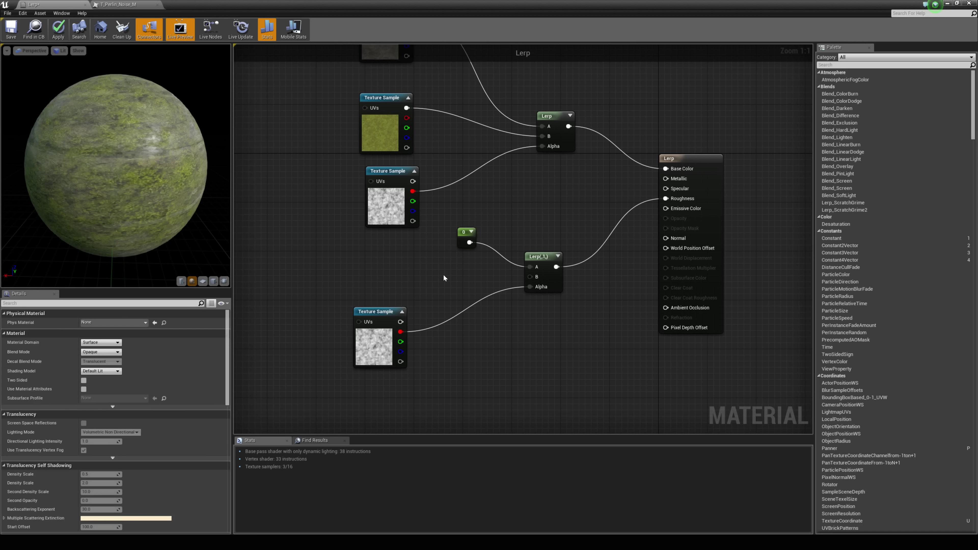
Add a second Constant node, connect it to the roughness Lerp's B input, and set its value to 1.
click(444, 278)
drag(456, 290, 536, 277)
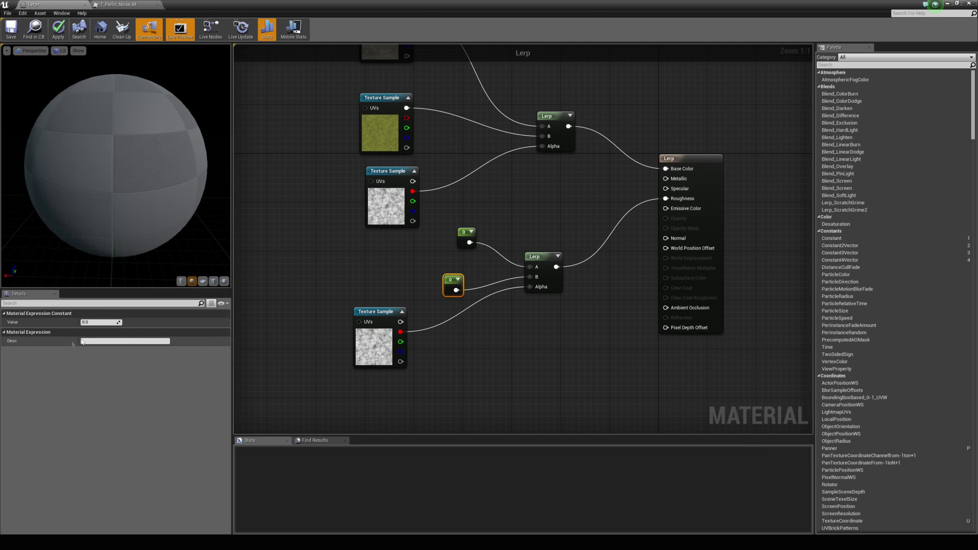
text(1)
key(Return)
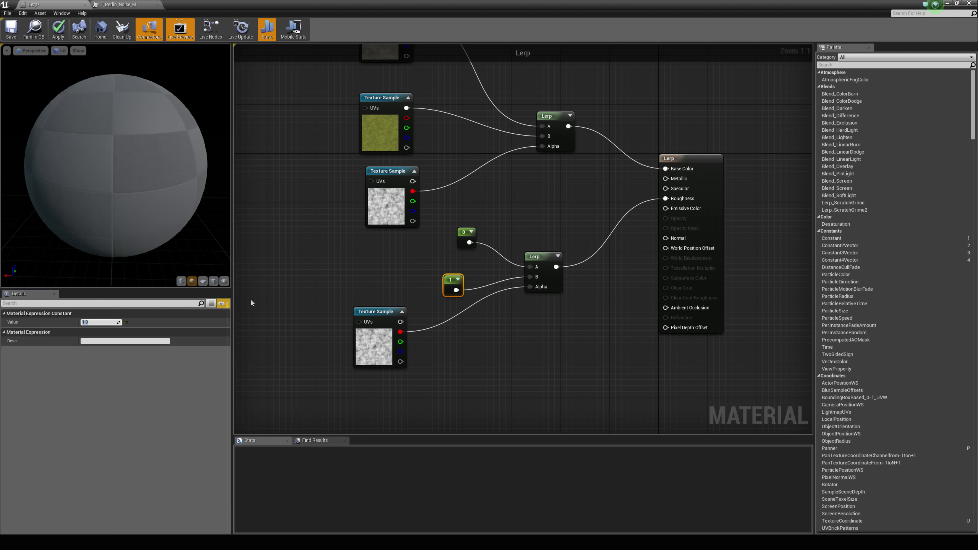
Apply the material changes and inspect the roughness blend on the cube from different sides in the level.
mouse_move(198, 225)
mouse_down()
mouse_move(162, 220)
mouse_move(206, 225)
mouse_move(166, 218)
mouse_move(181, 227)
mouse_up()
click(57, 30)
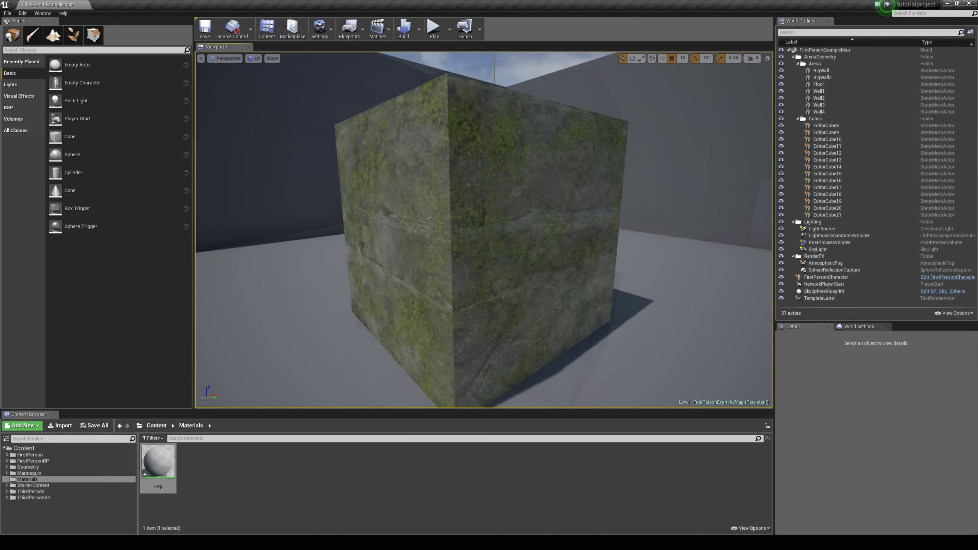
alt+drag(385, 230, 585, 230)
right_drag(496, 224, 458, 230)
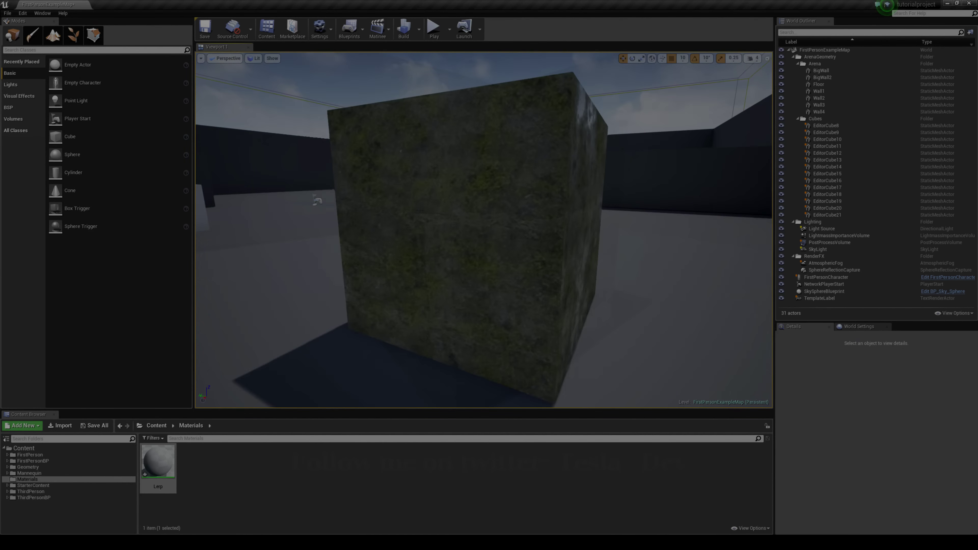